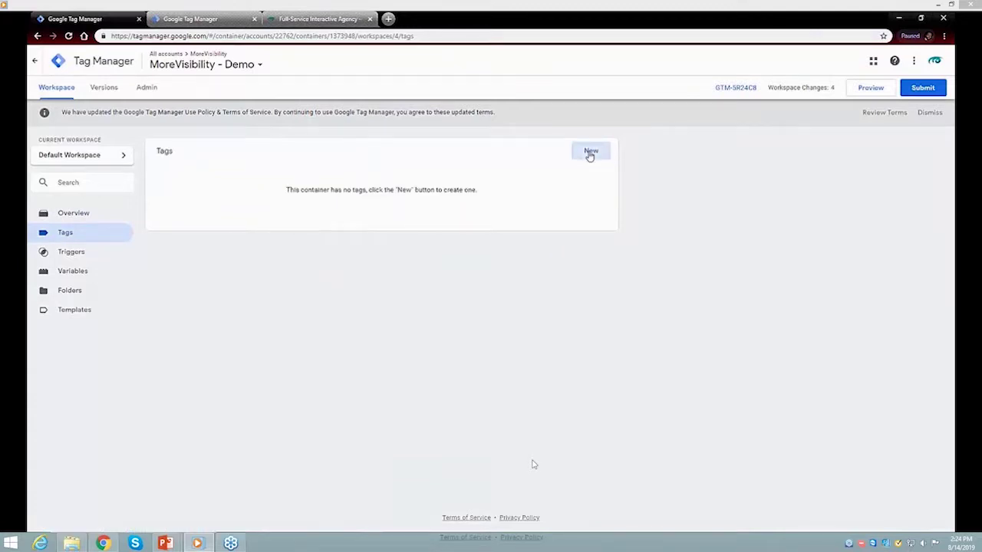
- Create a new tag named "MV - Event - Homepage Banner"
click(589, 153)
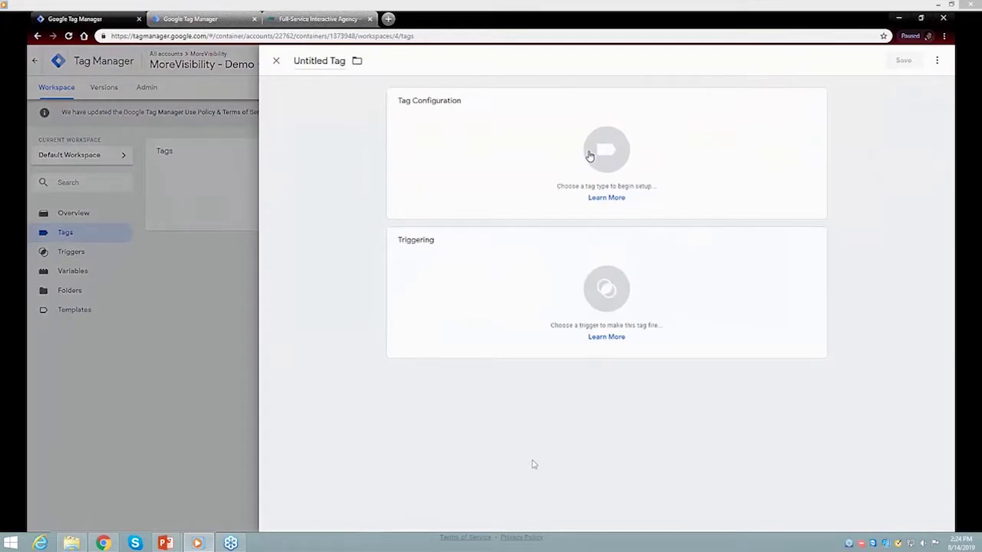
click(314, 60)
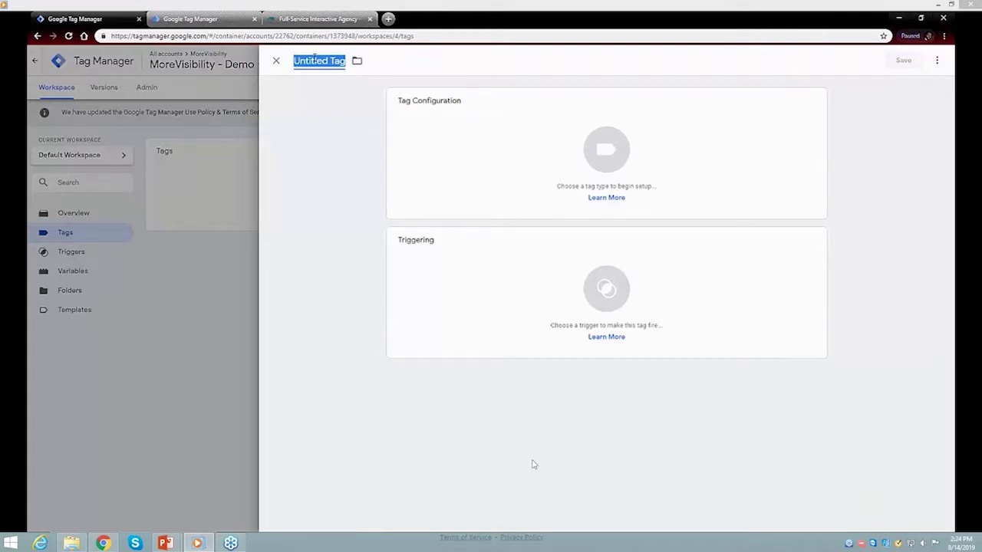
text(MV - )
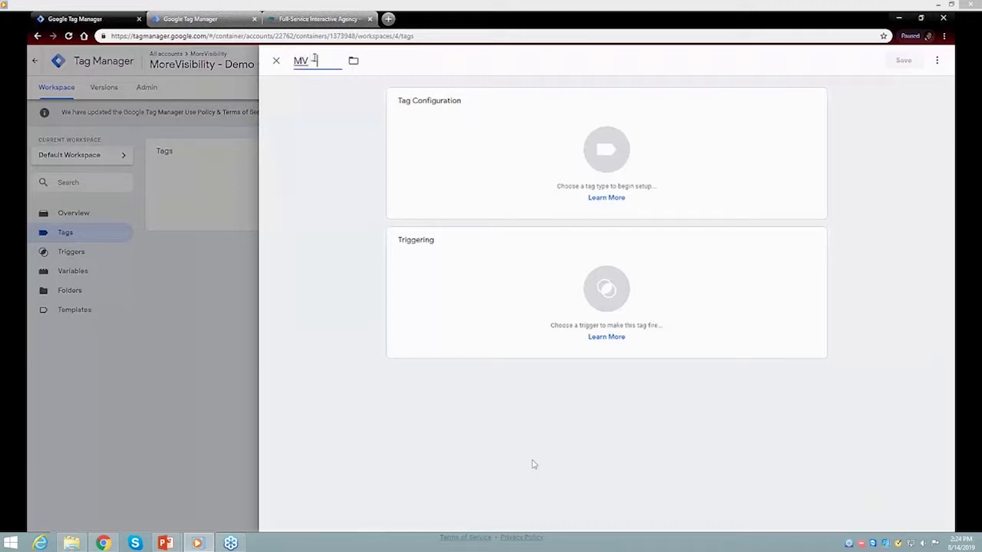
text(Event - Home)
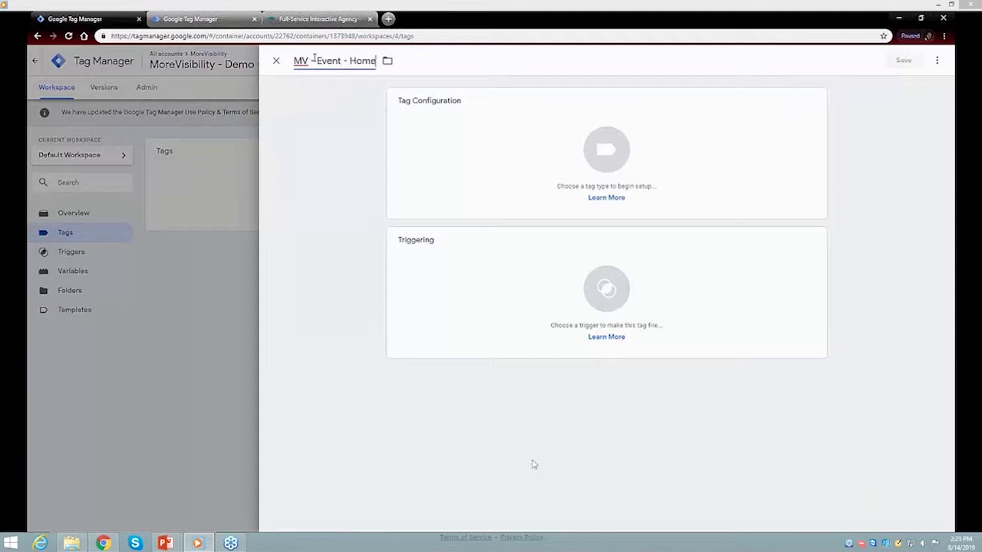
text(page Banner)
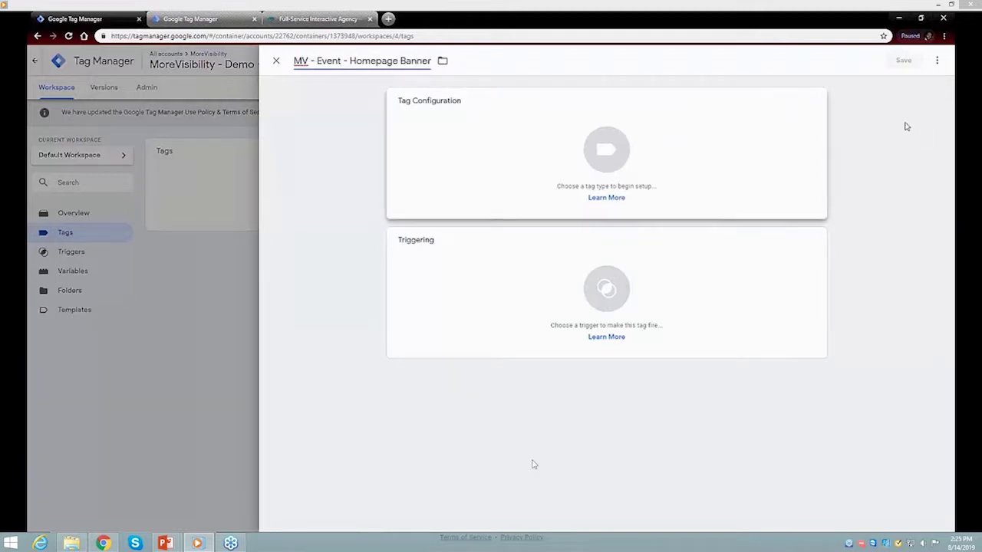
- Configure the tag as Google Analytics: Universal Analytics with the Event track type
click(606, 152)
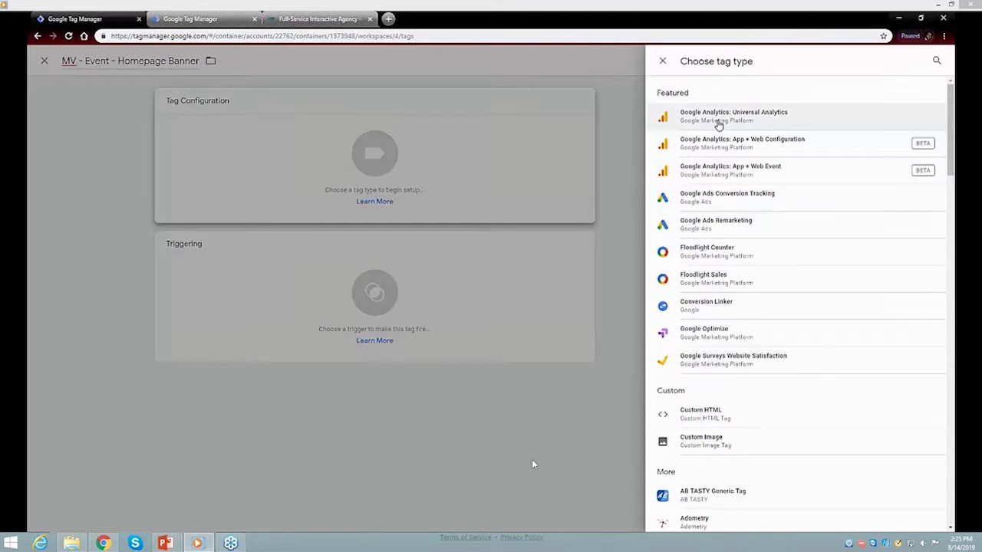
click(719, 125)
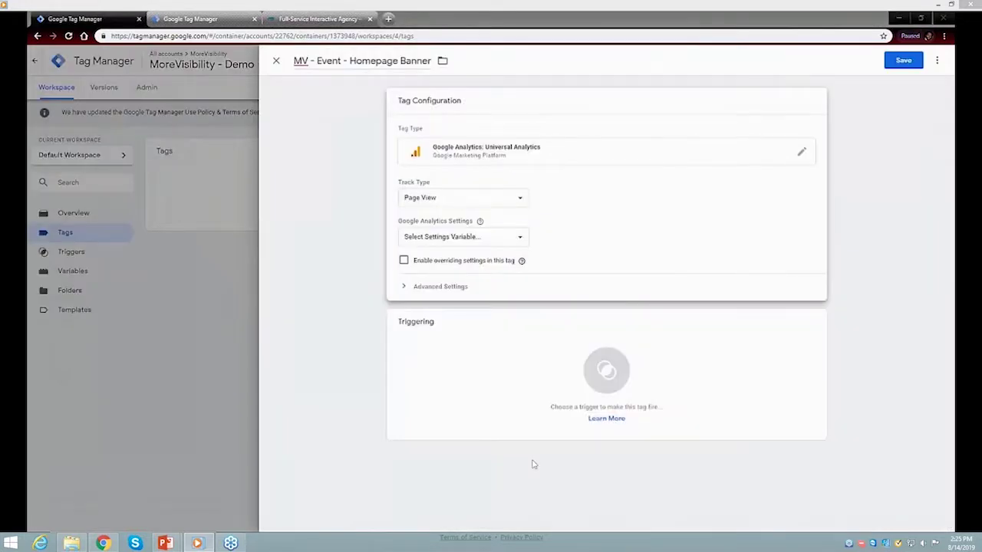
click(462, 199)
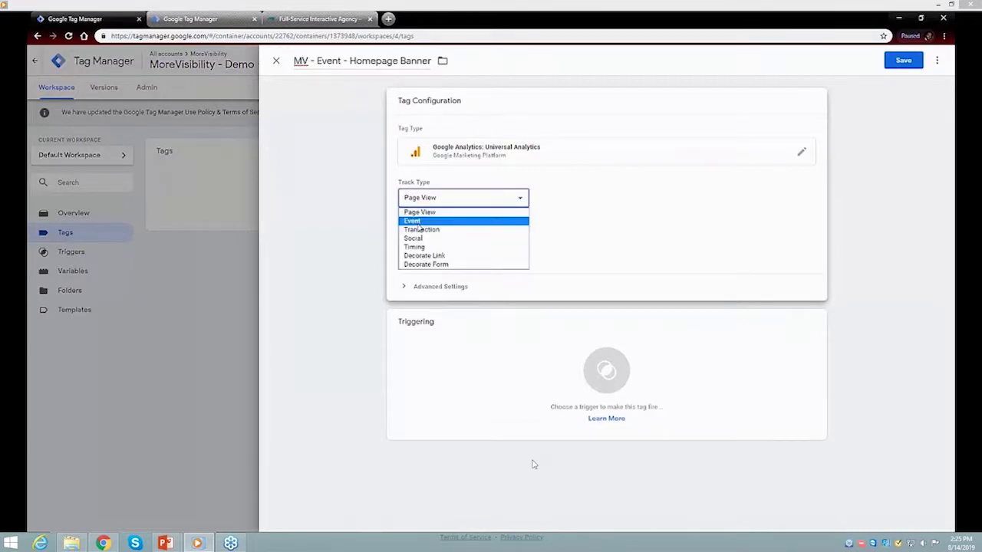
click(419, 223)
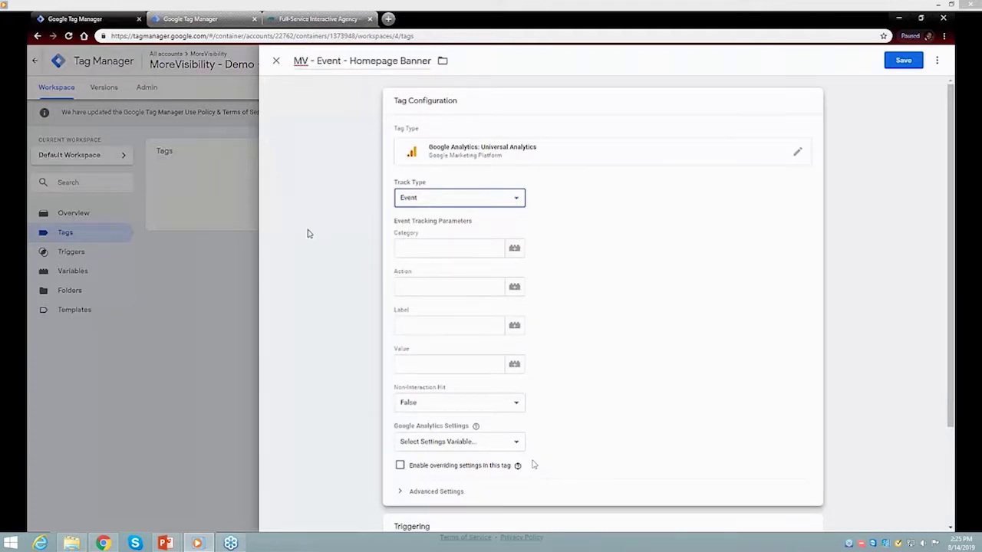
- Set the event category to "Homepage Banner" and the action to the built-in Click Text variable
click(415, 245)
text(Homepage Banner)
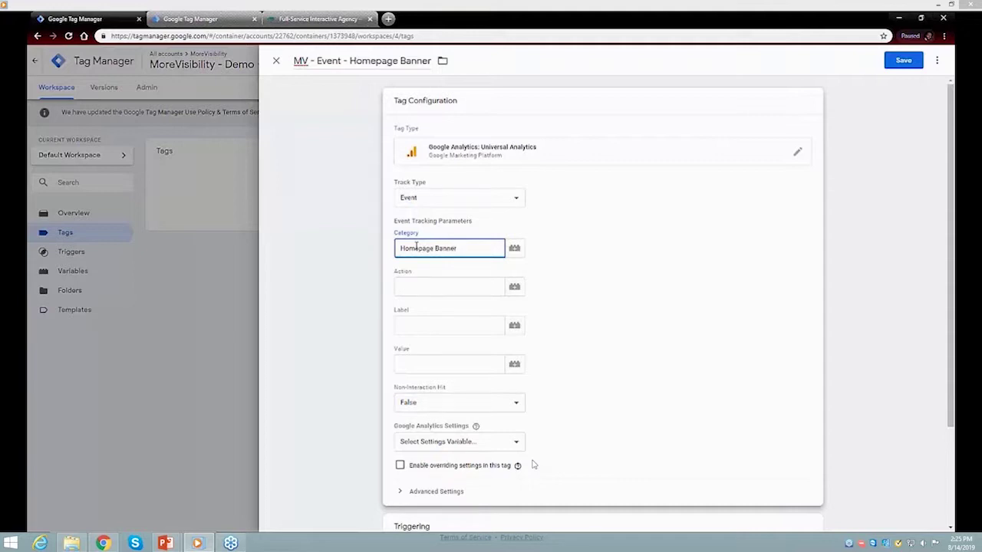
click(459, 286)
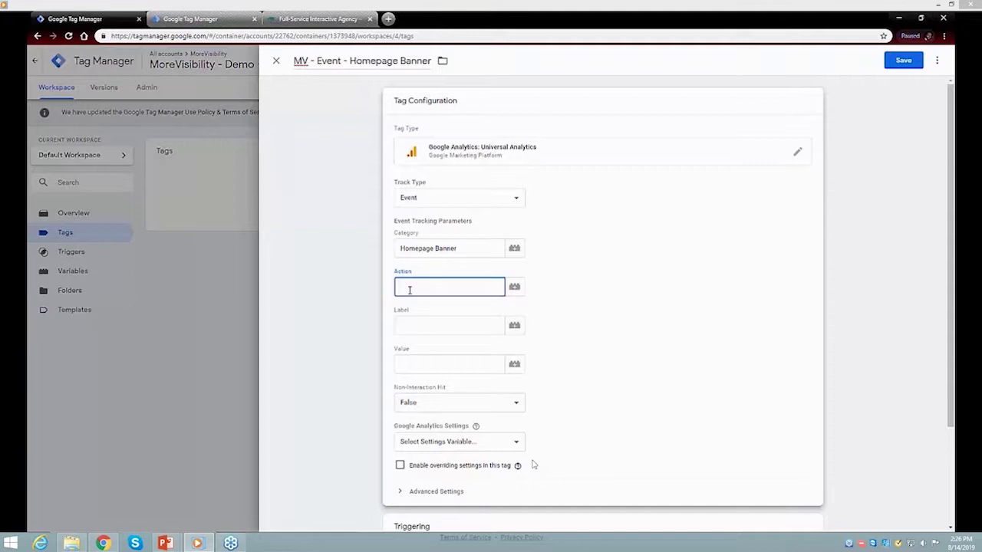
click(514, 287)
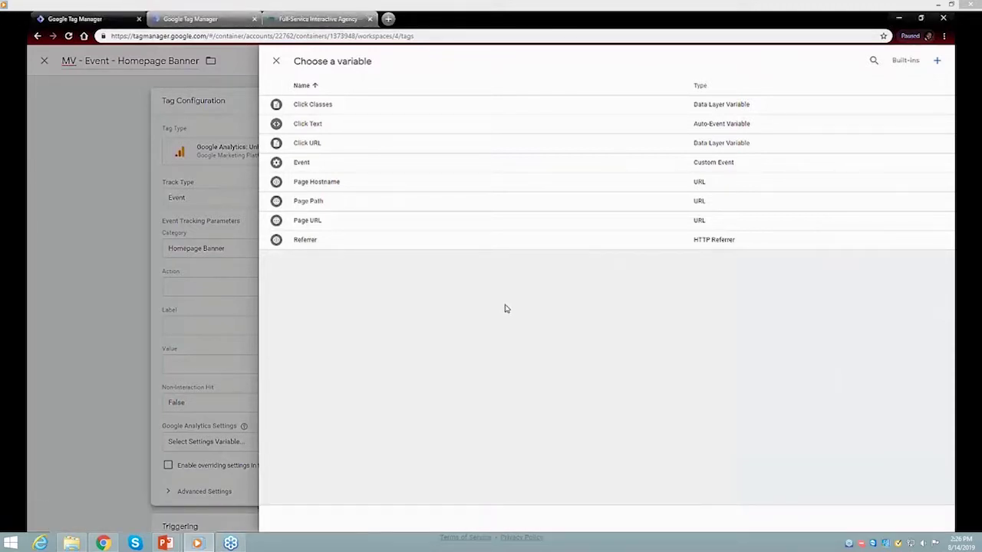
click(906, 63)
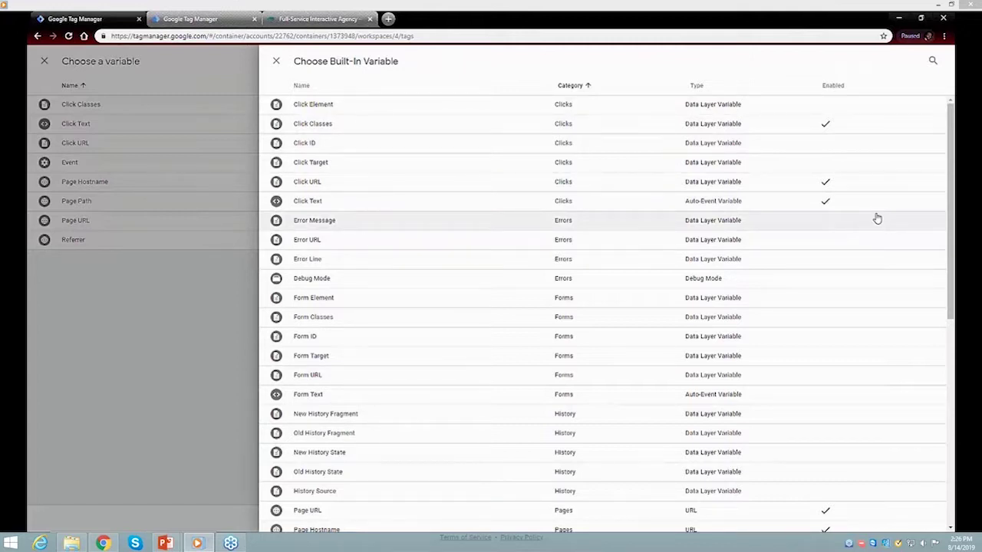
click(310, 201)
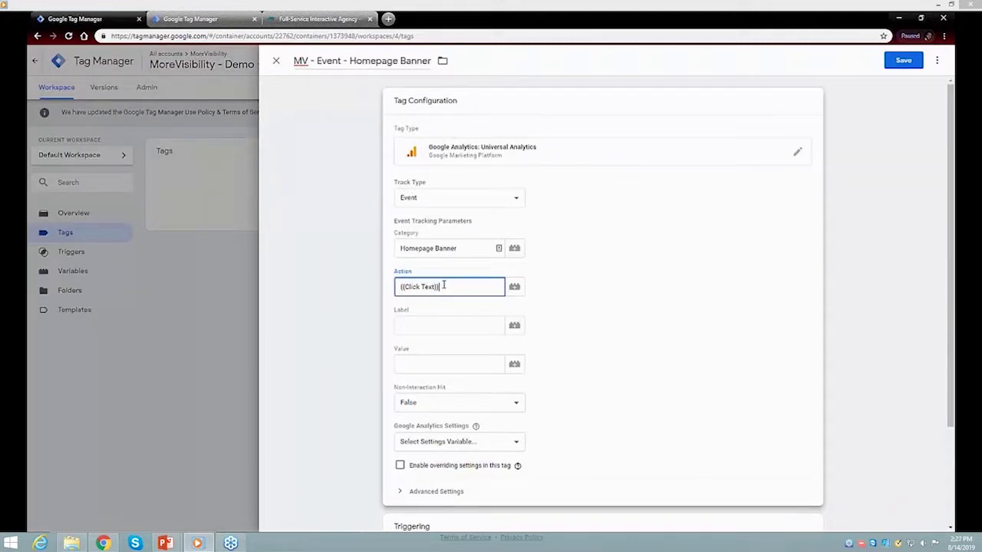
- Set the event label to the Click URL variable
click(471, 329)
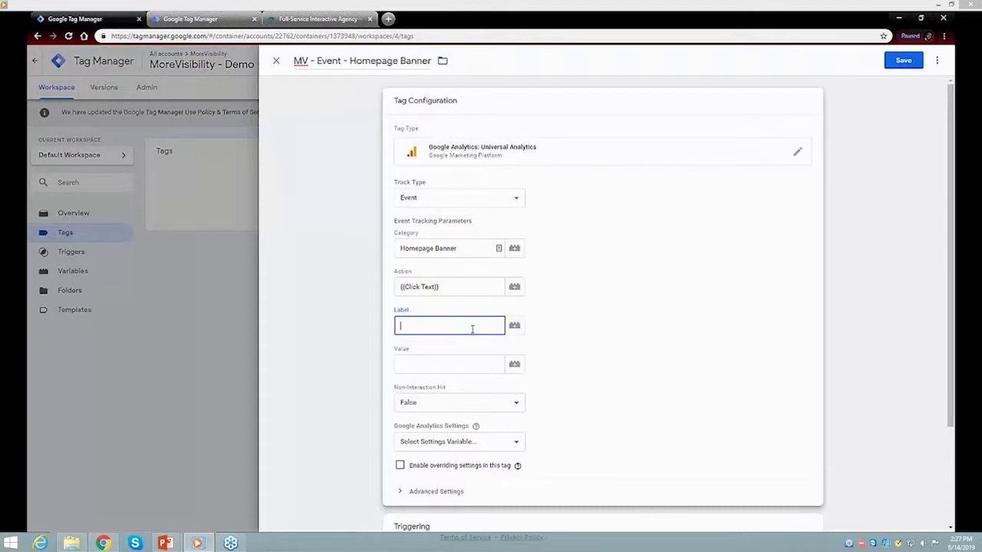
click(515, 327)
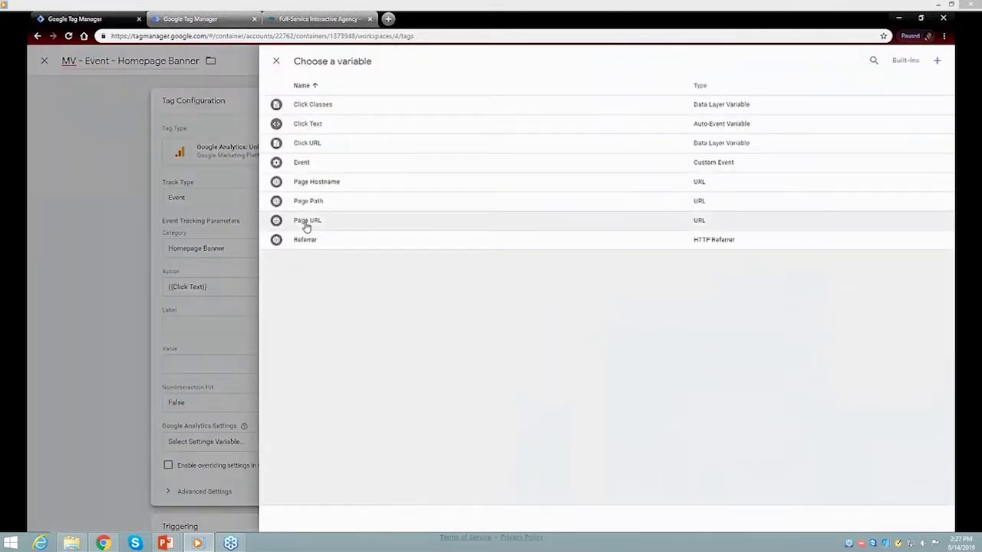
click(312, 146)
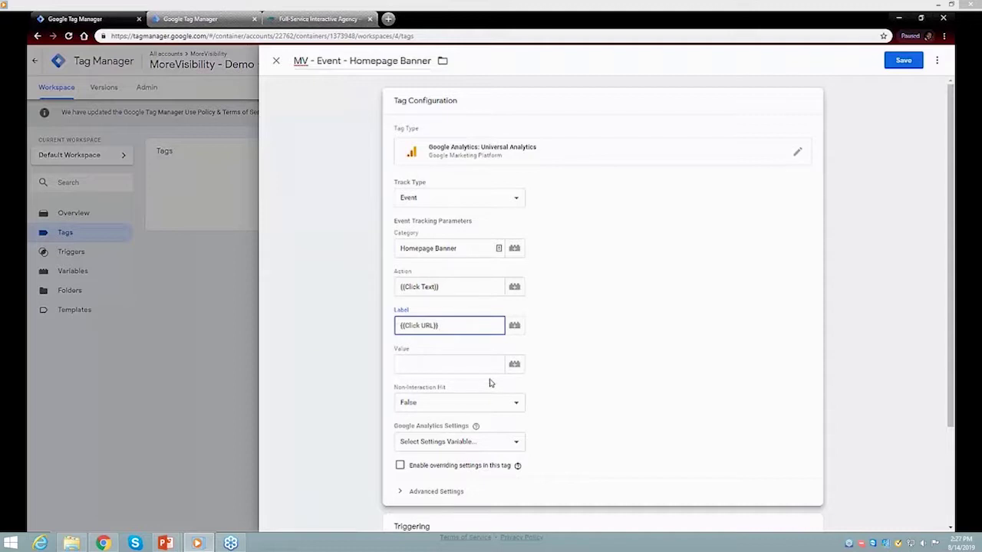
- Create a new Google Analytics settings variable for the tag, named "MV - Google Analytics ID"
click(458, 444)
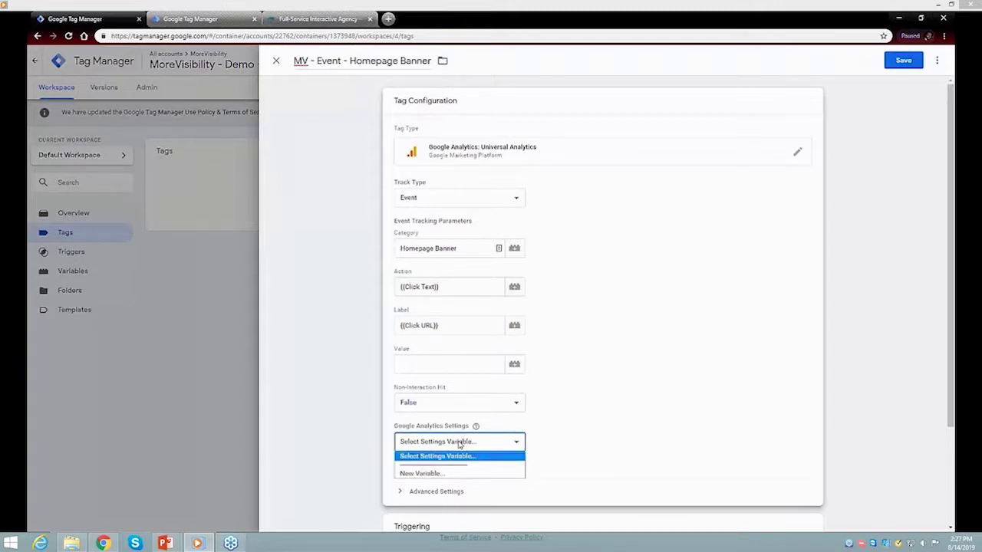
click(435, 474)
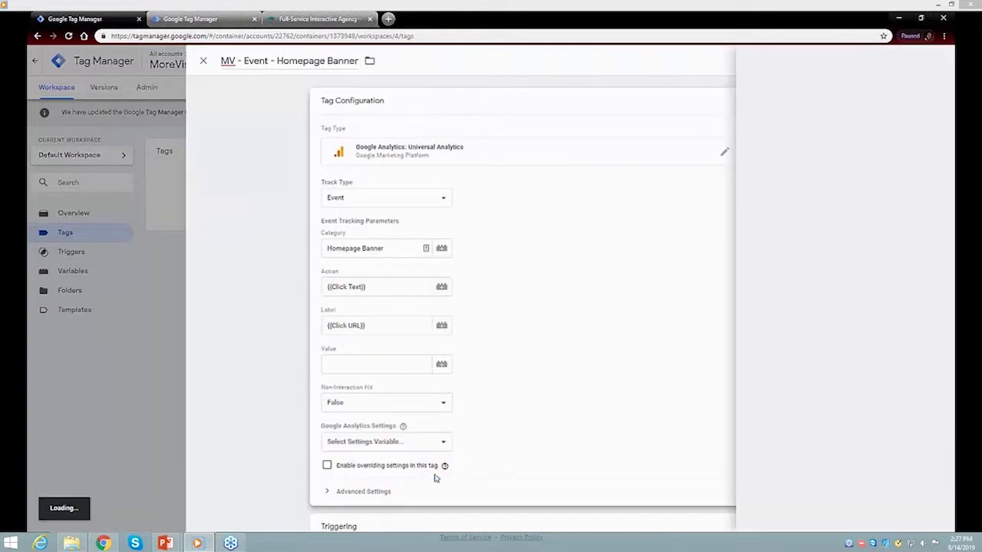
click(326, 62)
text(MV)
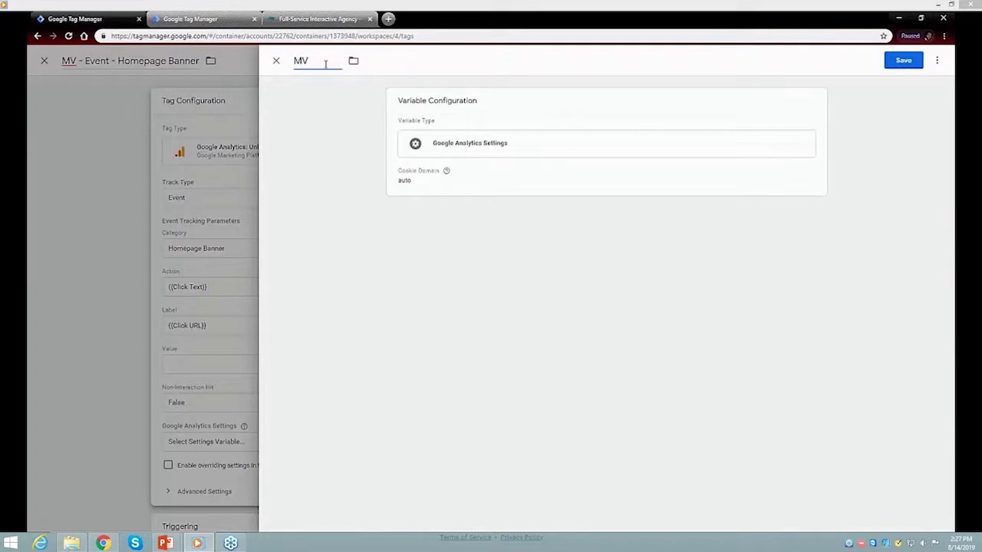
text( - Google Analytics ID)
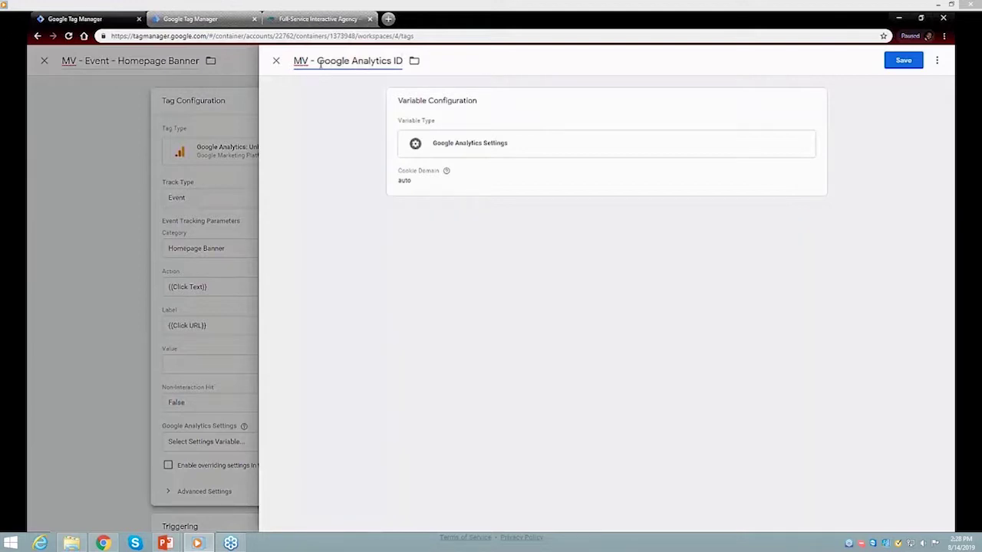
- Enter the Google Analytics tracking ID in the settings variable and save it
click(534, 181)
click(461, 203)
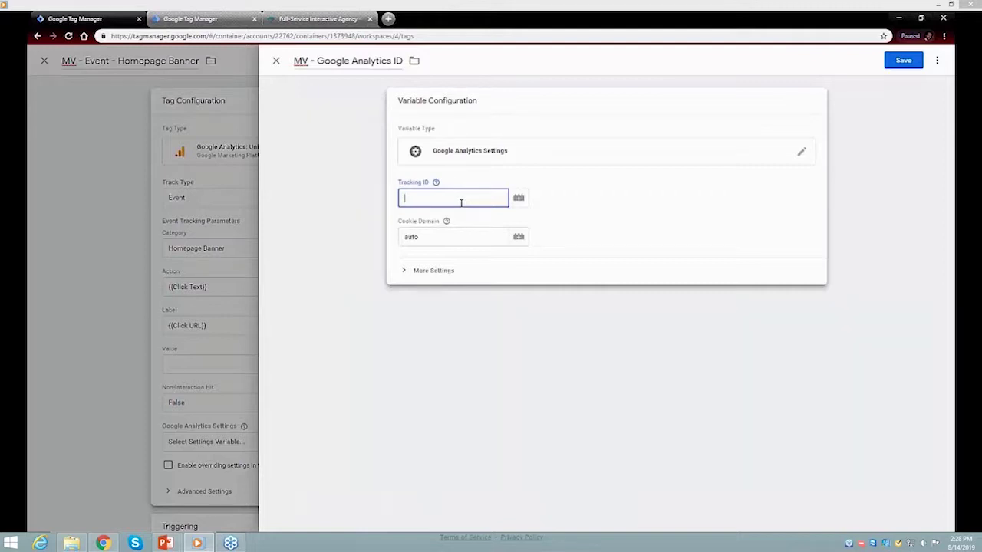
text(UA-1202130-8)
click(903, 63)
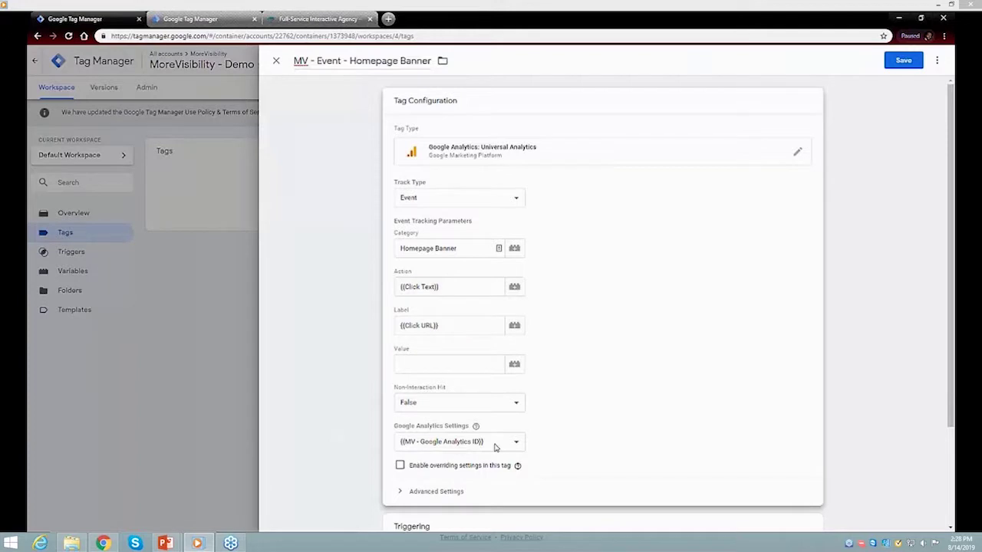
- Create a new trigger for the tag, named "MV - Event - Homepage Banner"
scroll(340, 458, down, 2)
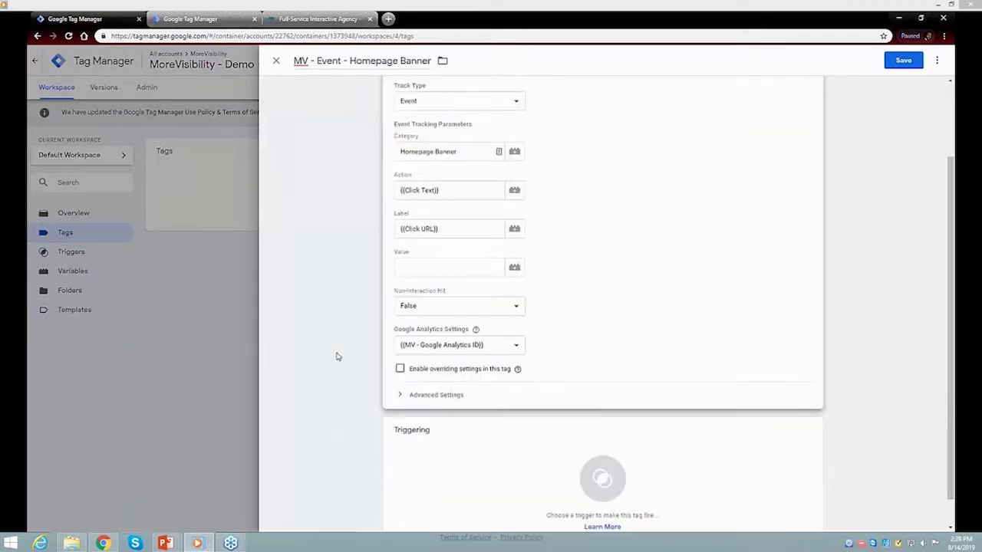
scroll(381, 357, up, 2)
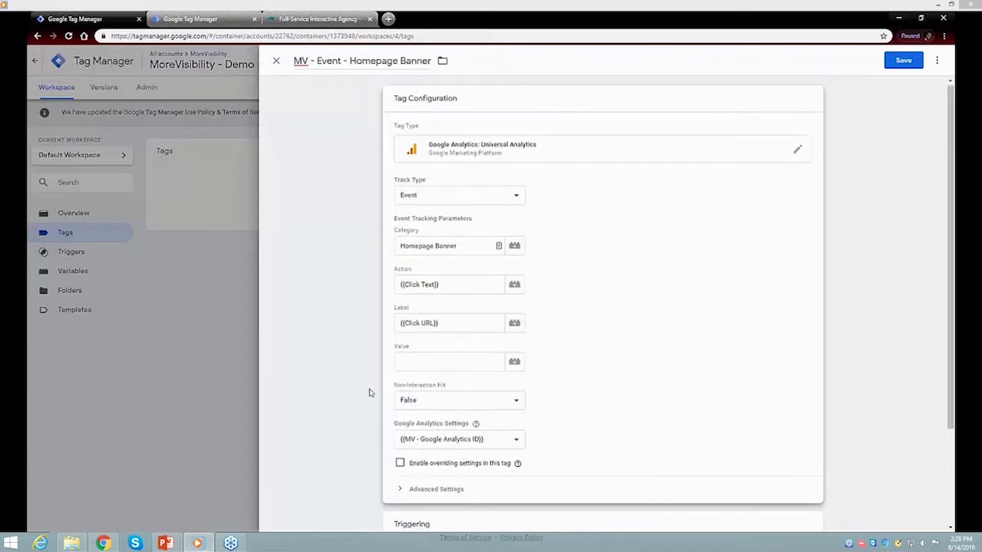
scroll(370, 392, down, 3)
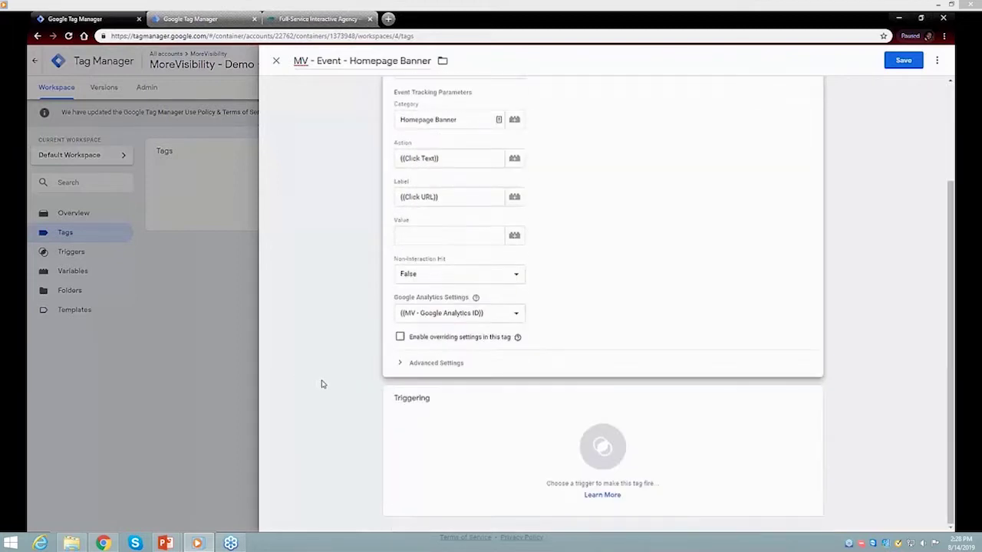
click(600, 443)
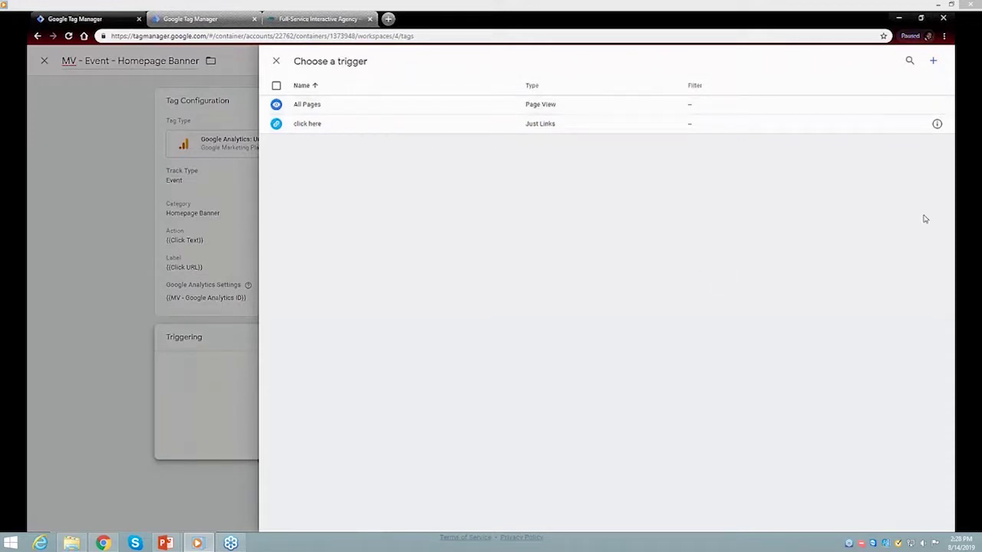
click(934, 63)
click(317, 61)
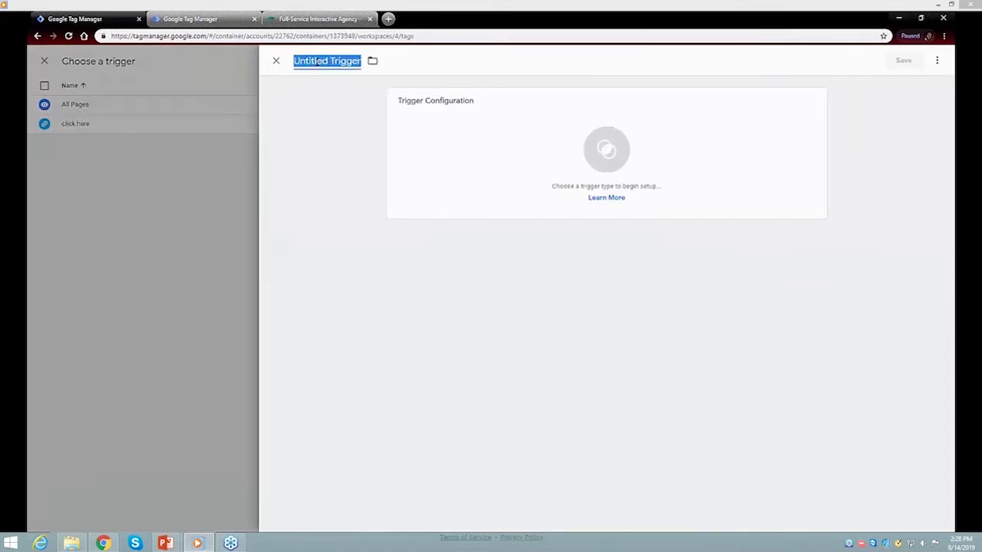
text(MV - E)
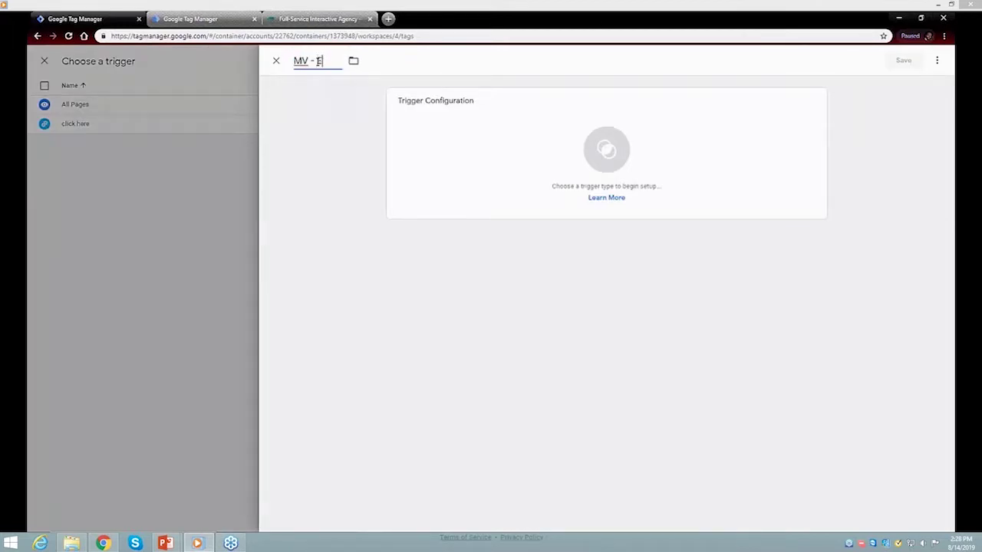
text(vent - Home)
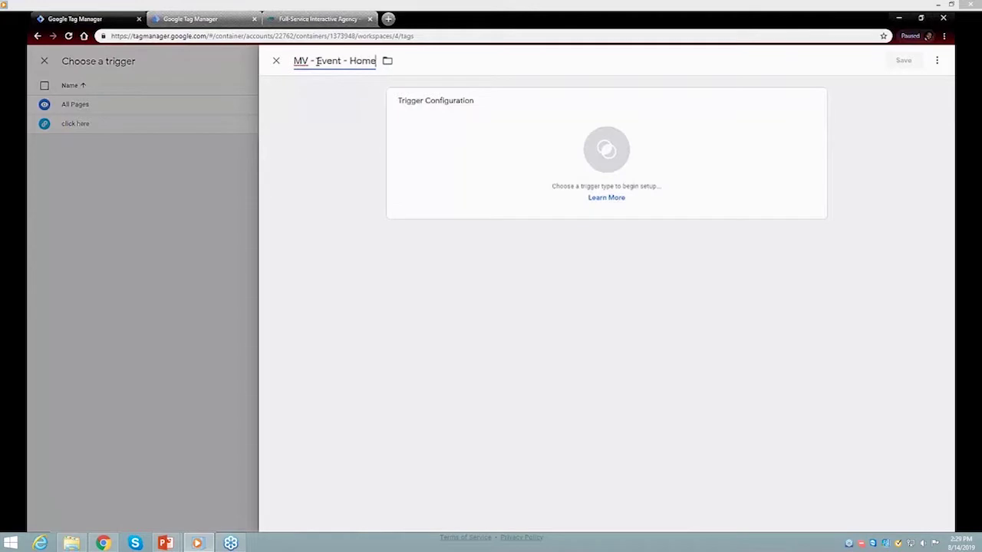
text(page Banner)
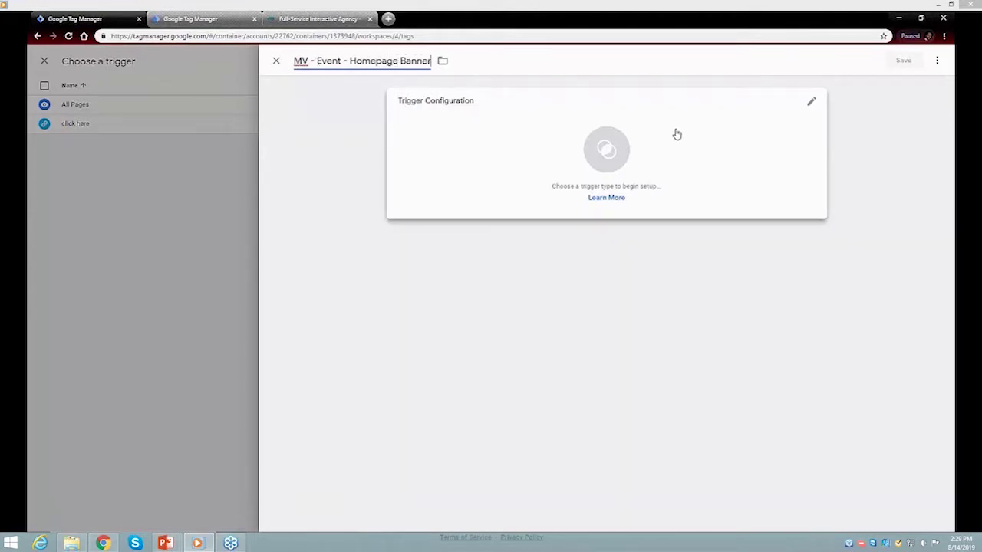
- Set the trigger type to Click - Just Links, firing on Some Link Clicks
click(612, 146)
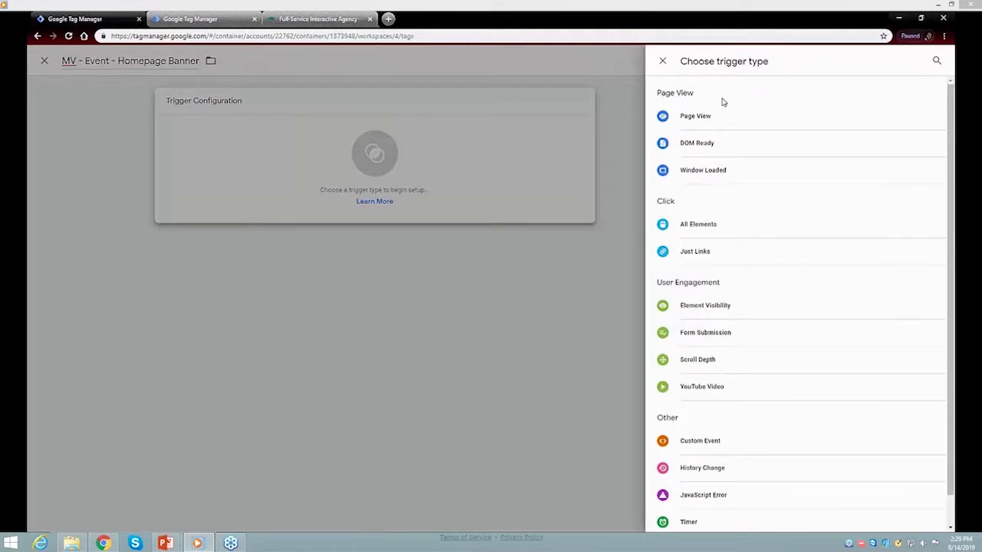
click(695, 251)
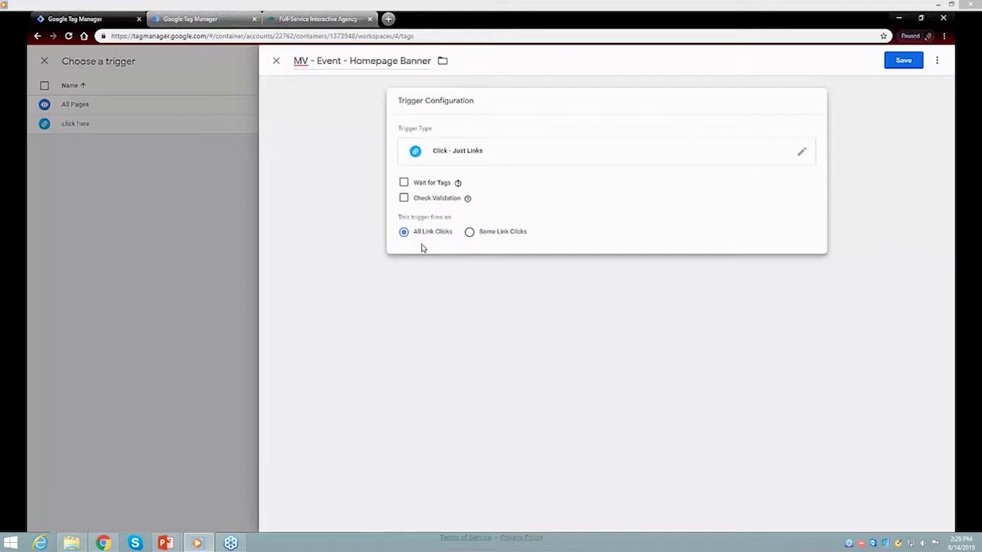
click(468, 232)
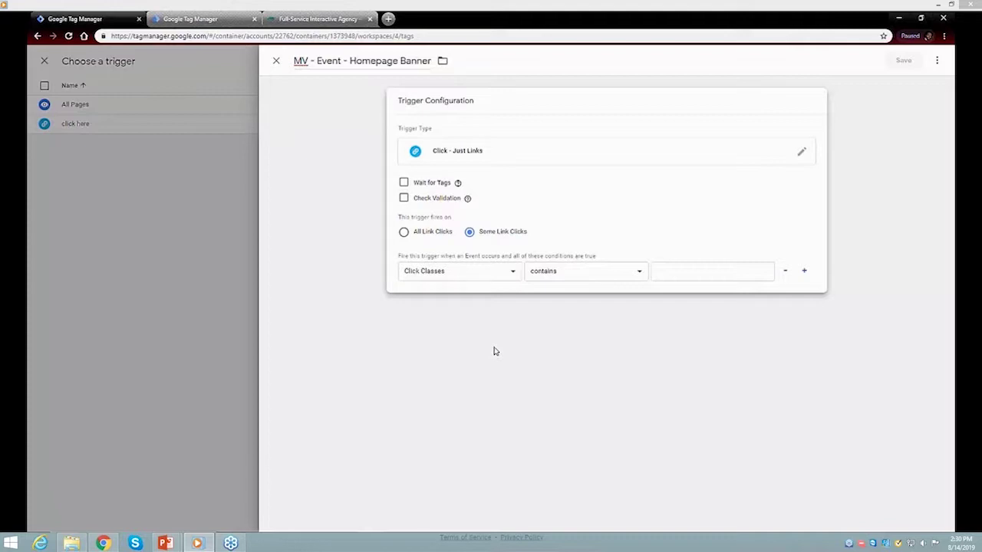
- Set the trigger's firing condition to Click Classes equals "full-link"
click(643, 276)
click(550, 285)
click(687, 270)
text(full-link)
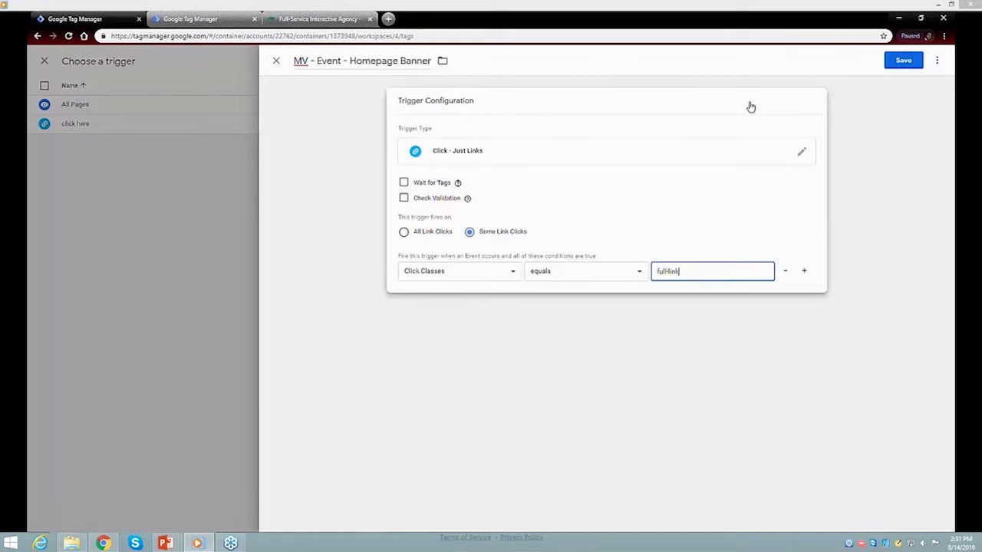
- Save the homepage banner trigger and the event tag that uses it
click(903, 61)
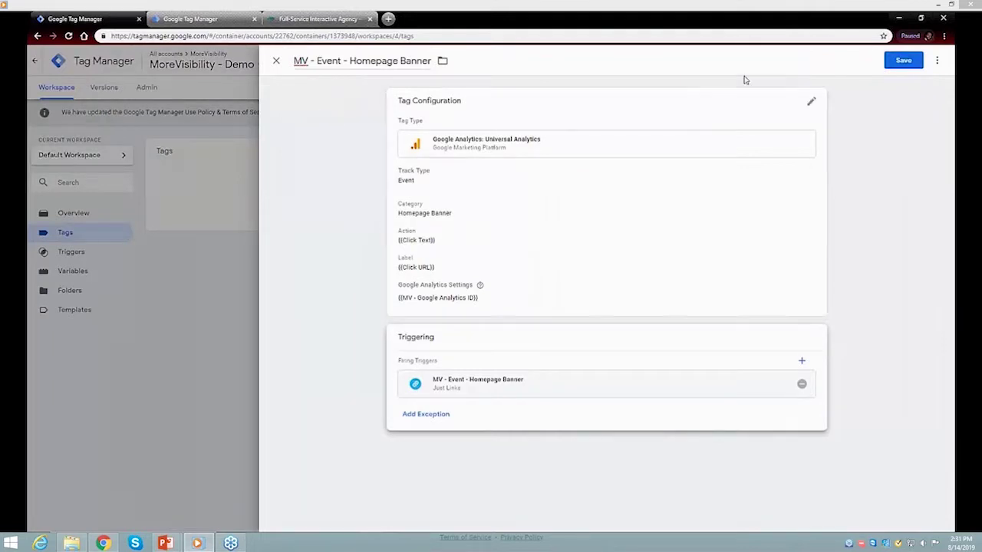
click(899, 64)
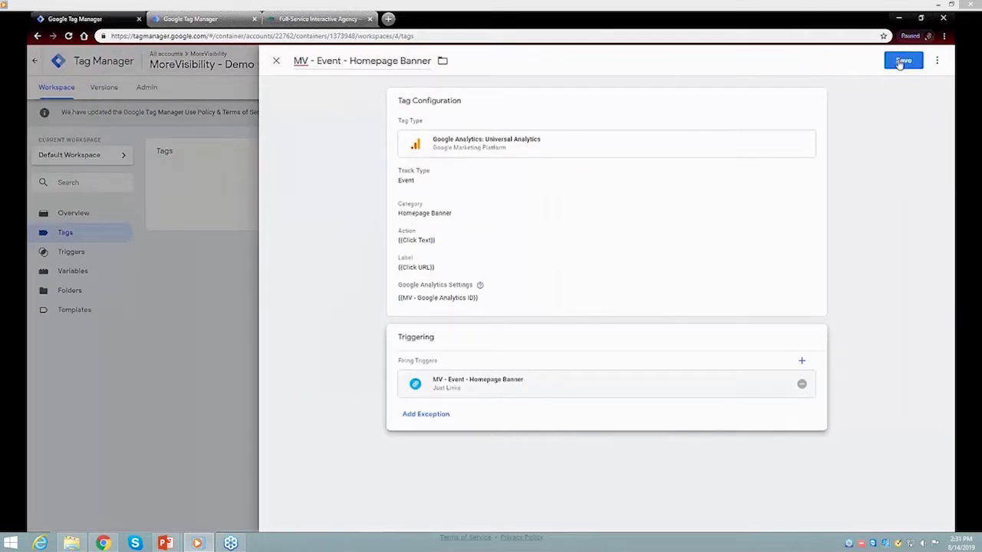
click(899, 64)
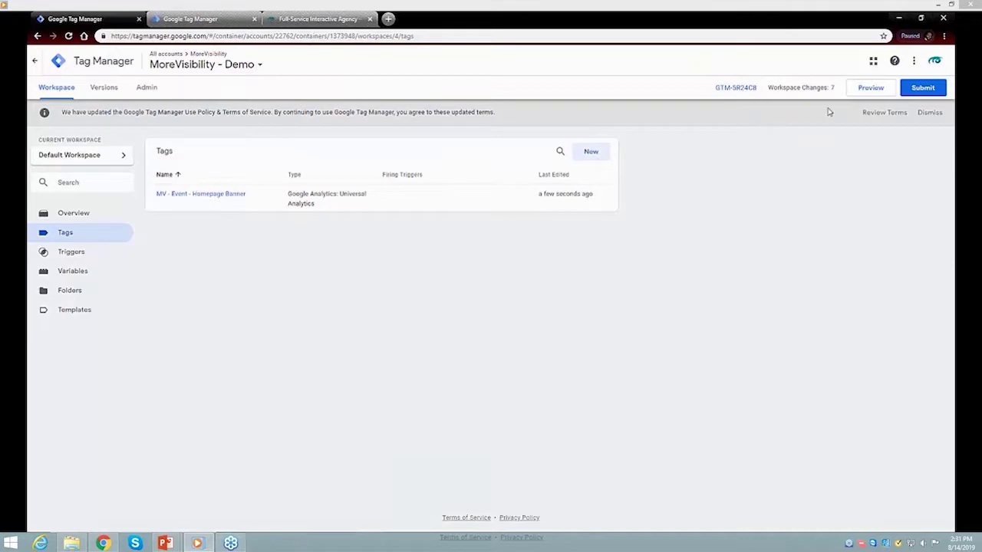
- Start preview mode for the Default Workspace, refresh the preview, and reload the MoreVisibility homepage with the debug pane
click(869, 90)
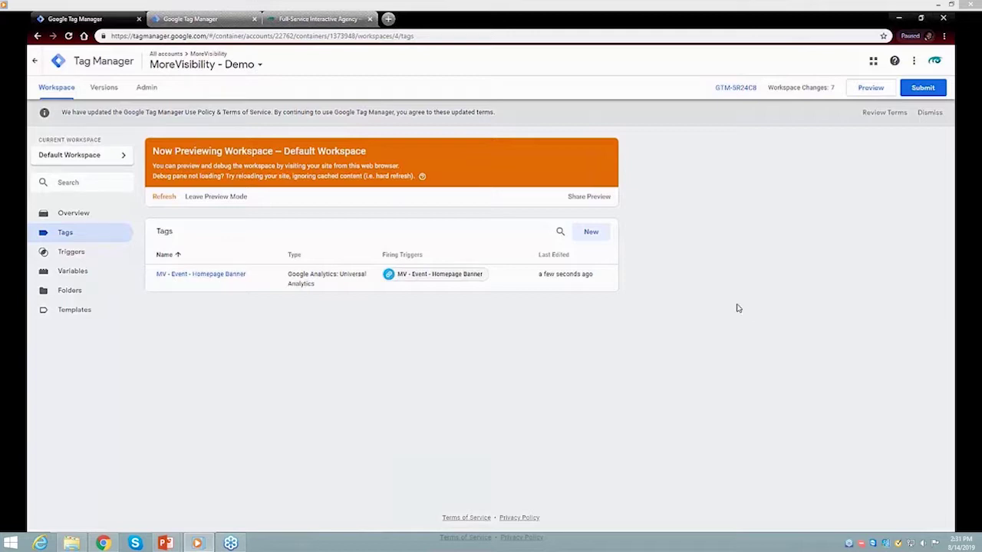
click(166, 200)
click(312, 20)
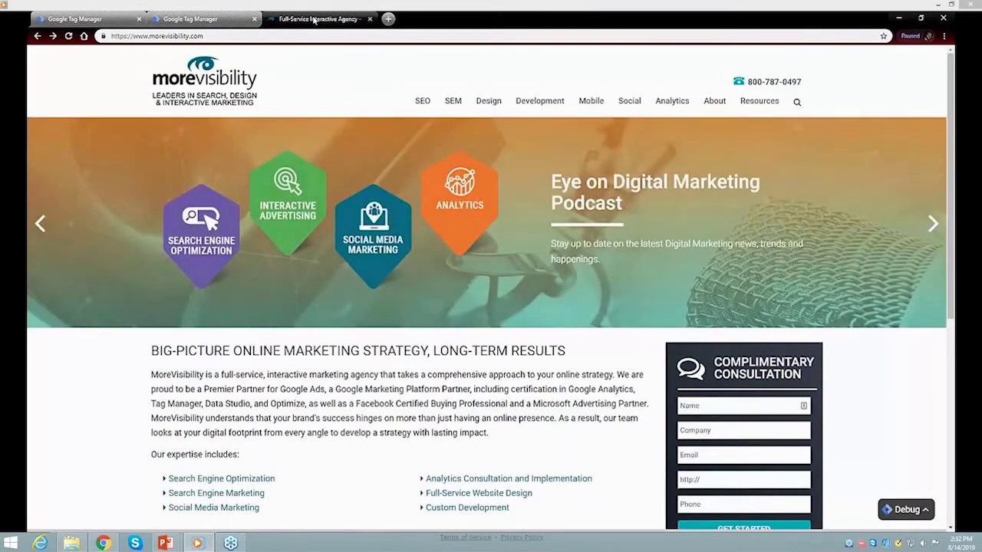
key(F5)
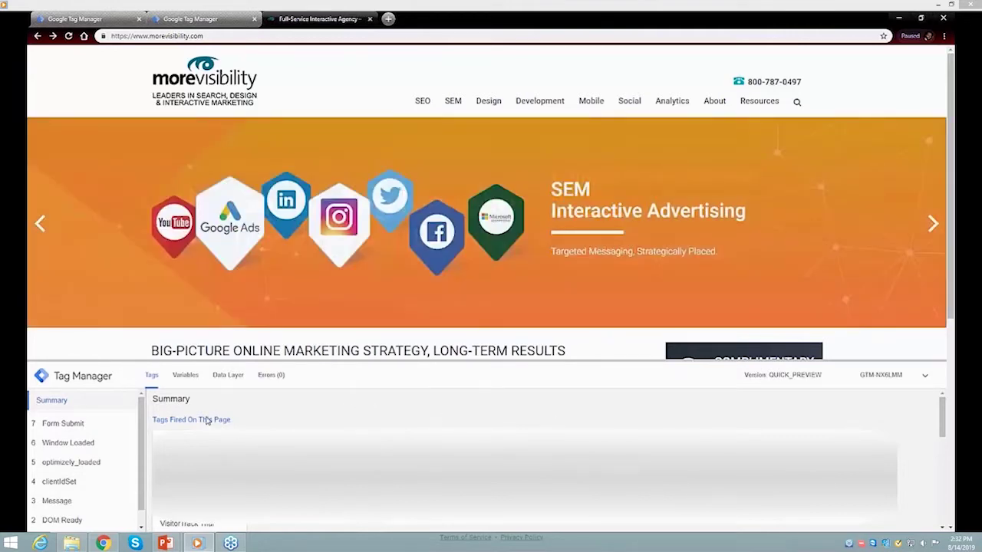
- Look over the debug summary of fired tags, open the podcast banner's page, and go back to the homepage
scroll(355, 425, down, 2)
scroll(521, 456, up, 2)
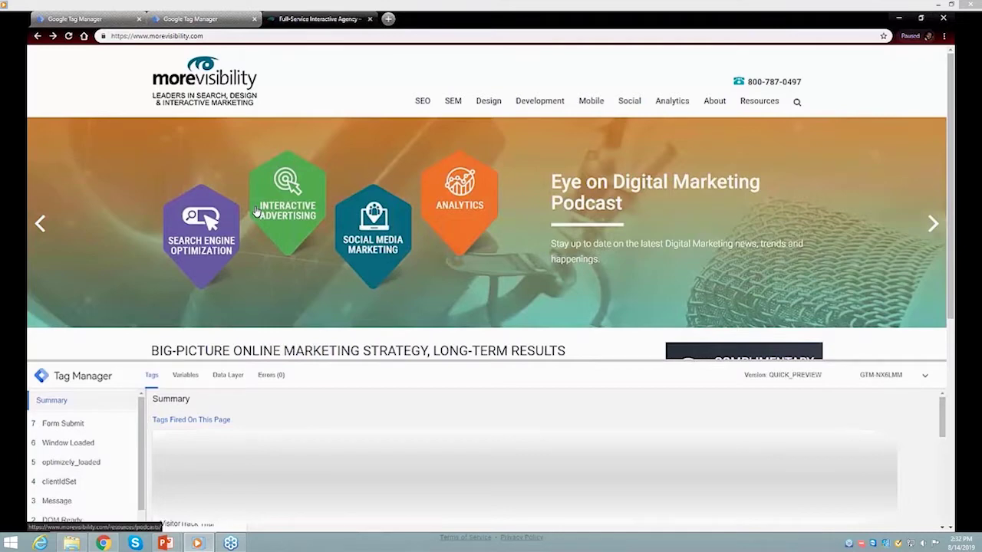
click(257, 213)
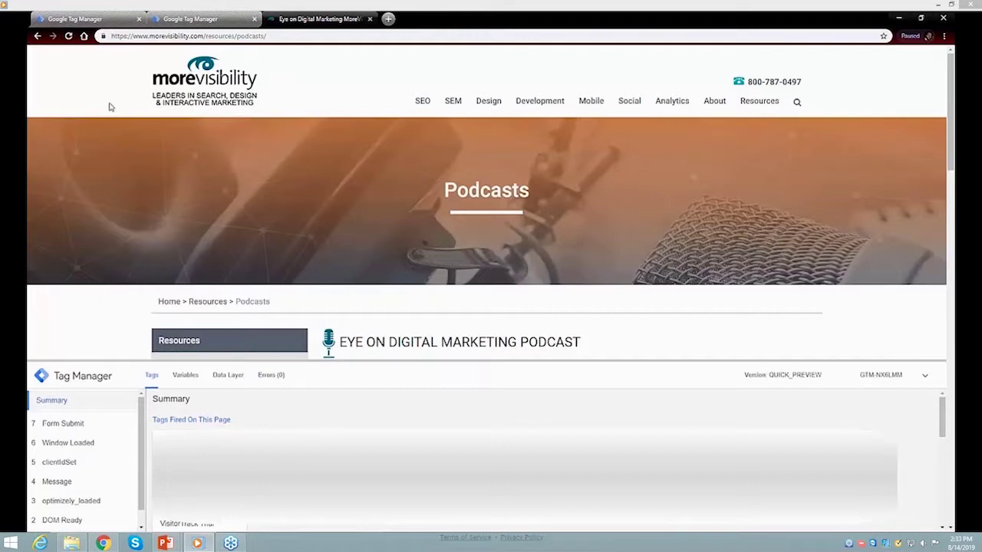
key(alt+Left)
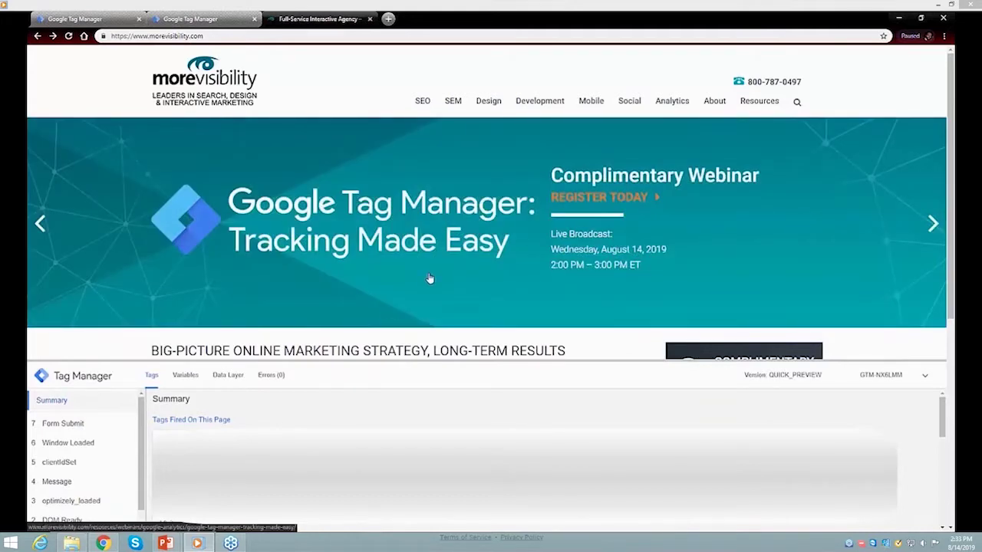
- Open the Google Tag Manager webinar banner link in a new browser tab, view that page, and return to the homepage tab
ctrl+click(391, 234)
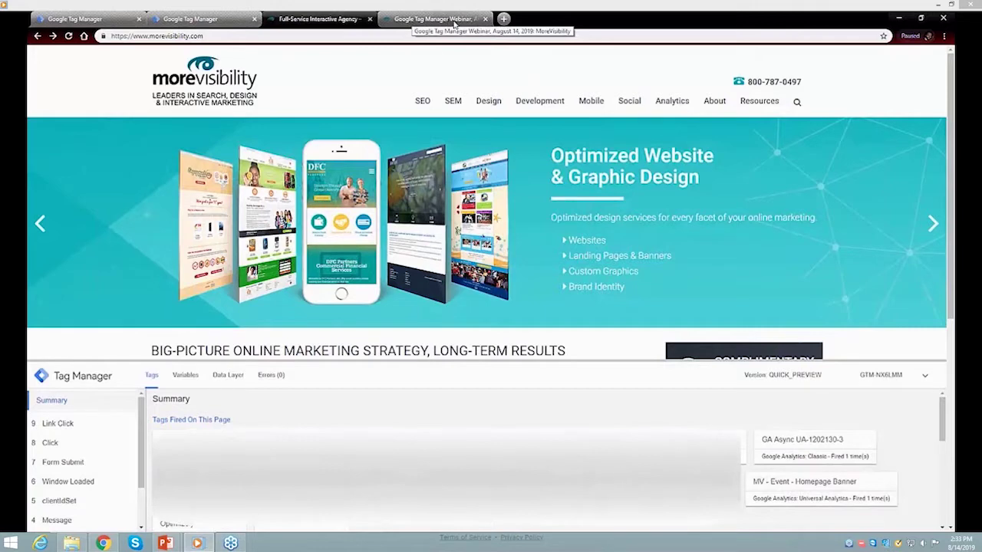
click(454, 23)
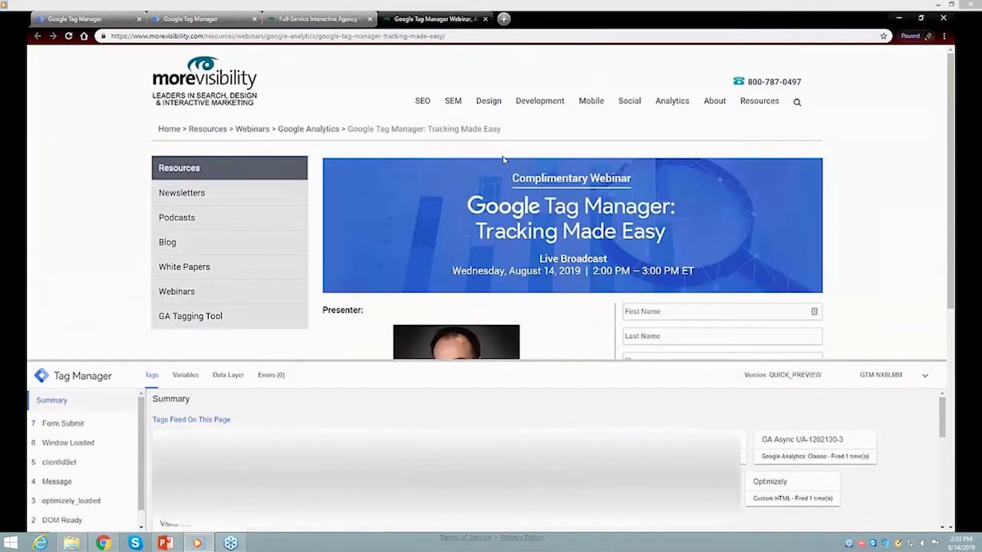
click(328, 21)
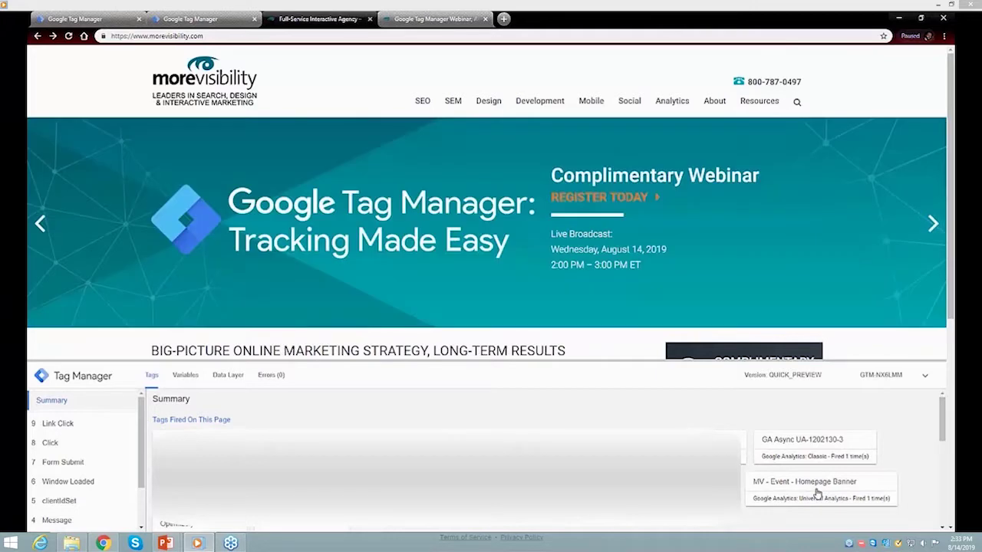
- Examine the fired "MV - Event - Homepage Banner" tag in an enlarged debug pane, including its full properties and firing triggers
click(817, 491)
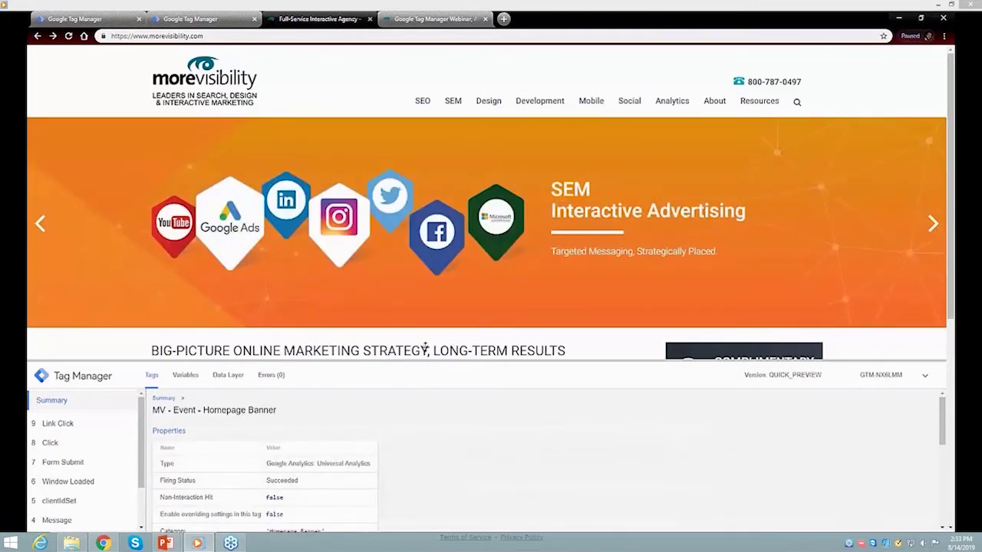
drag(425, 349, 425, 119)
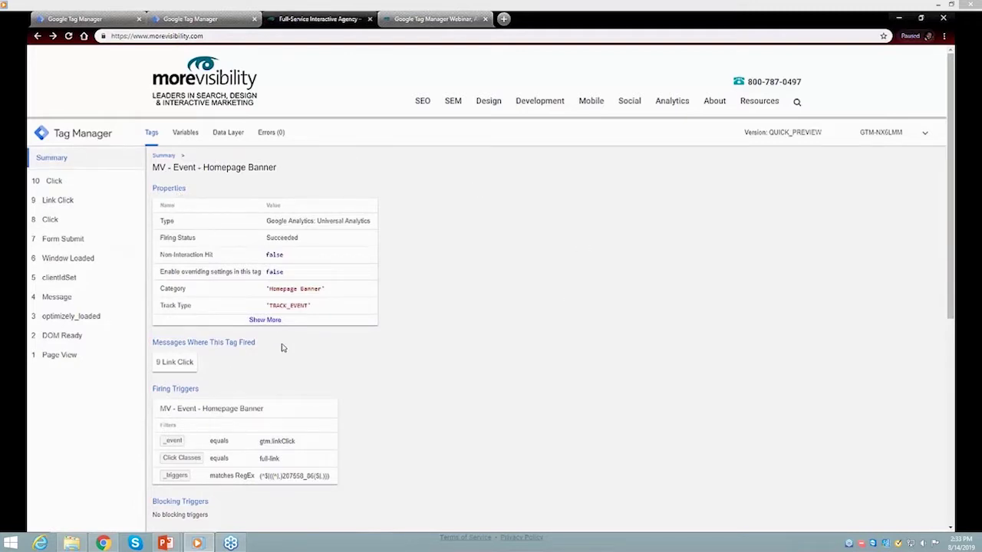
click(264, 320)
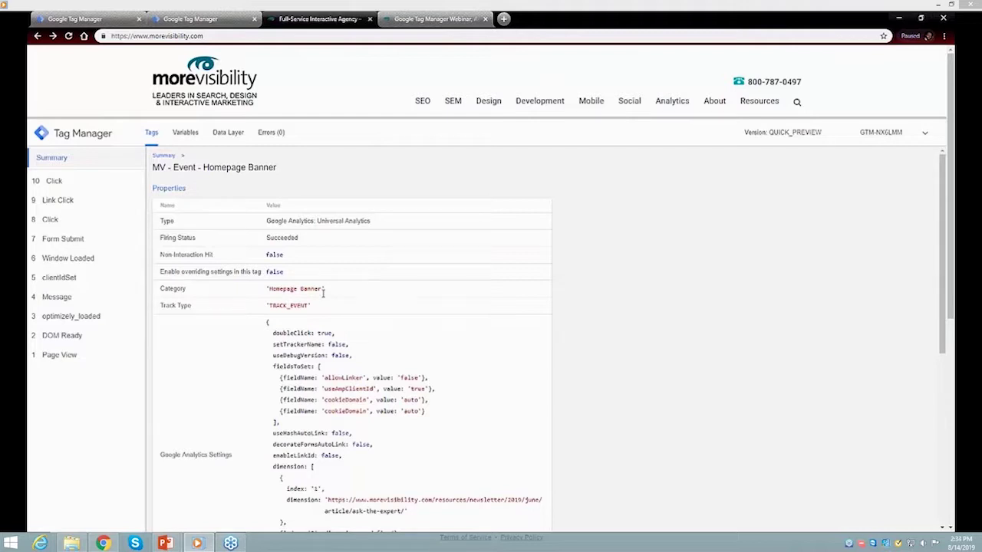
scroll(454, 319, down, 2)
scroll(457, 319, down, 2)
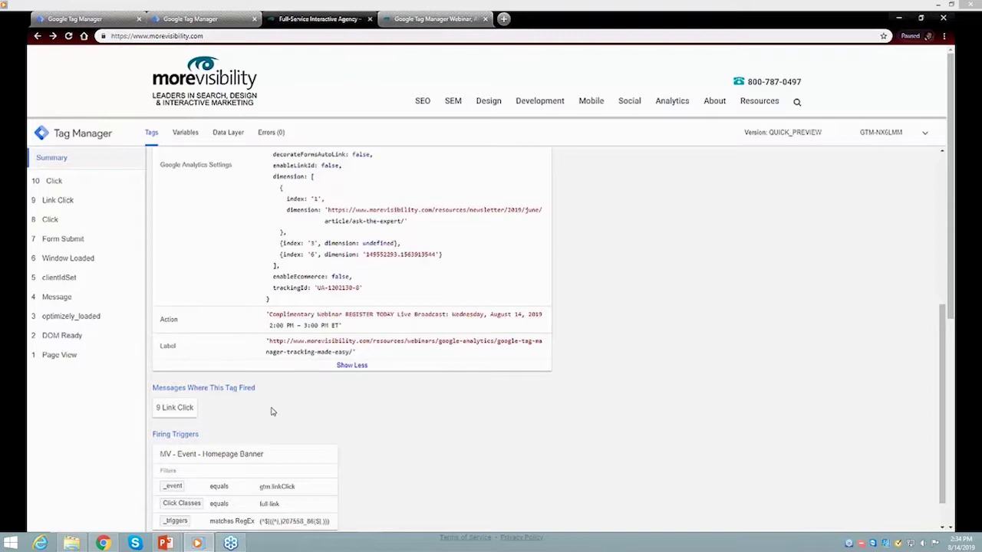
scroll(243, 456, down, 1)
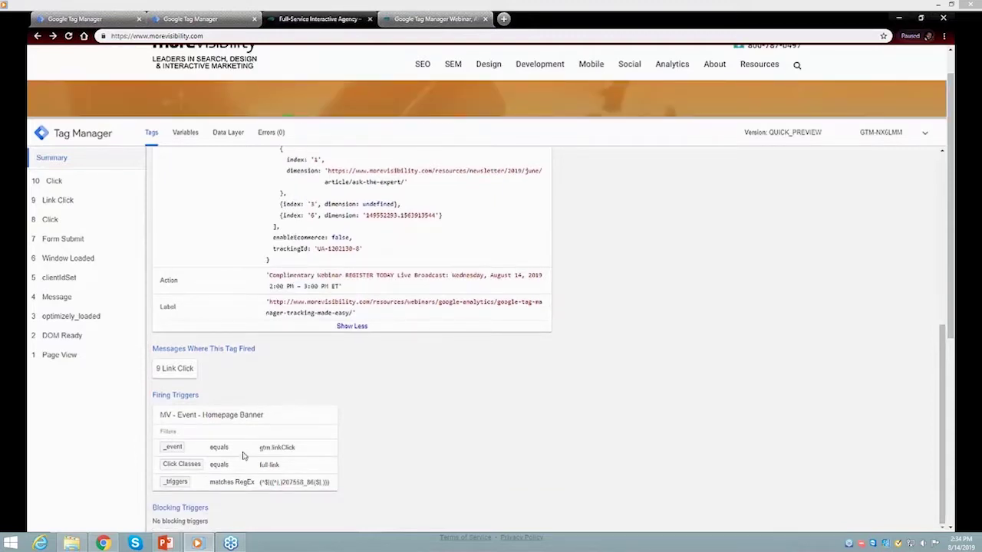
scroll(404, 445, up, 1)
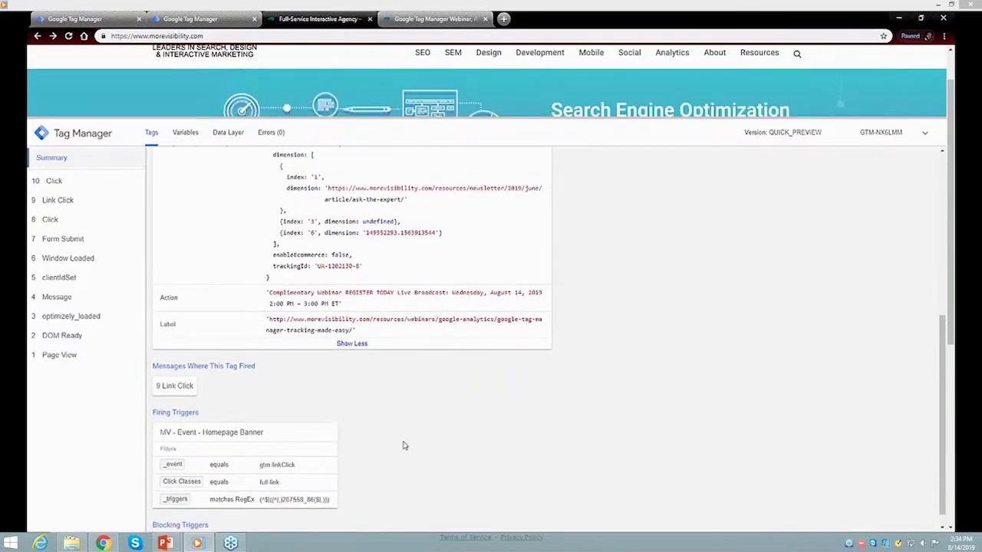
scroll(404, 444, up, 5)
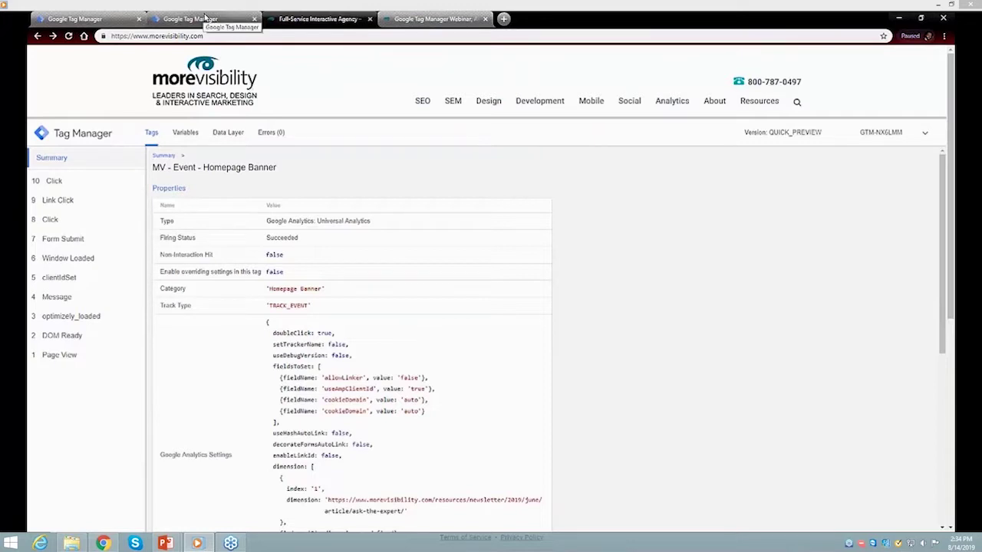
- Leave preview mode for the workspace and return to the MoreVisibility homepage
click(99, 19)
click(206, 197)
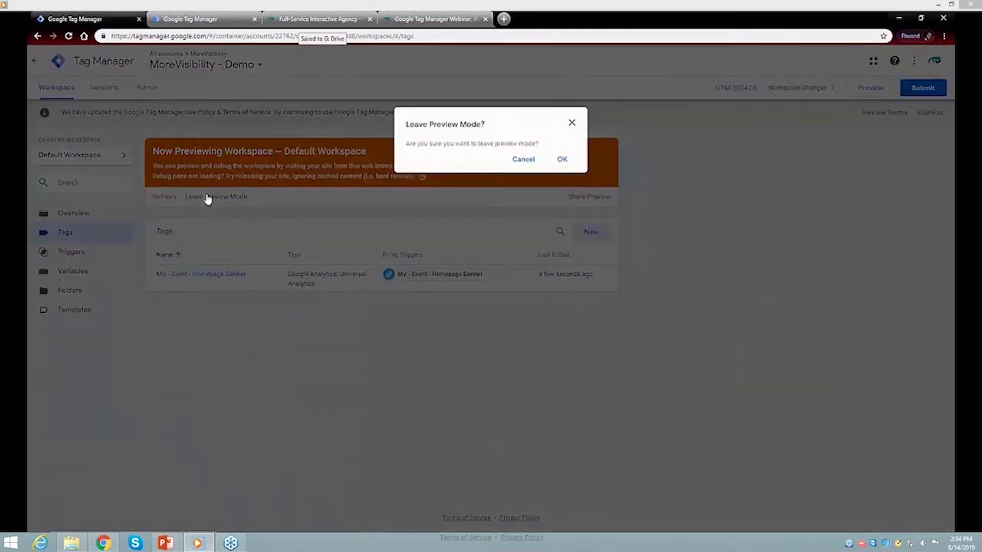
click(562, 159)
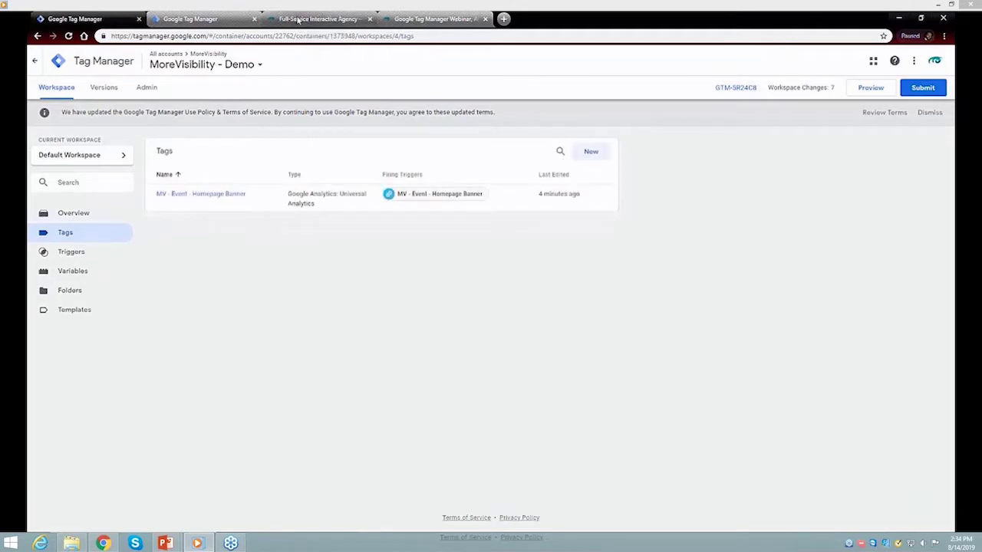
click(297, 20)
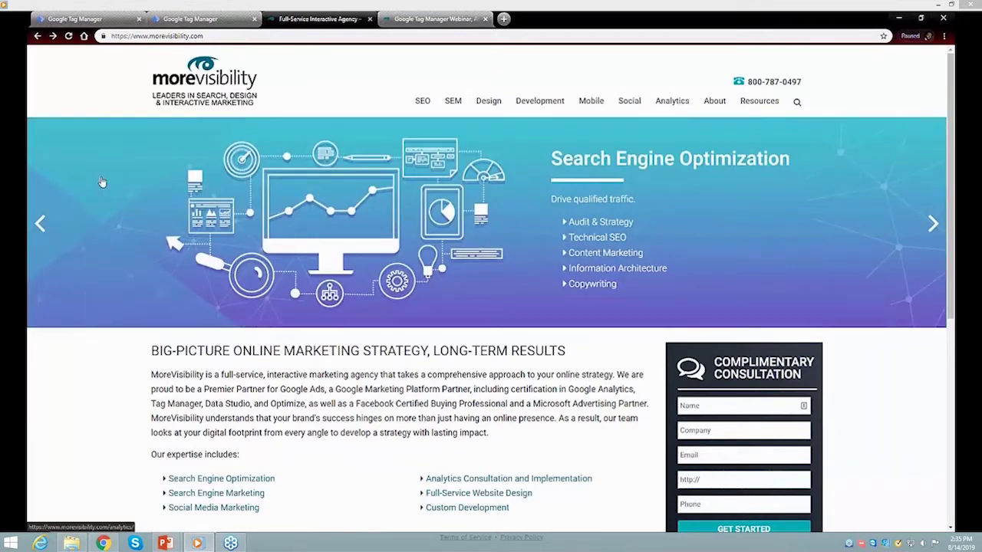
- Switch to the running PowerPoint slide show of the Google Tag Manager presentation
mouse_move(365, 437)
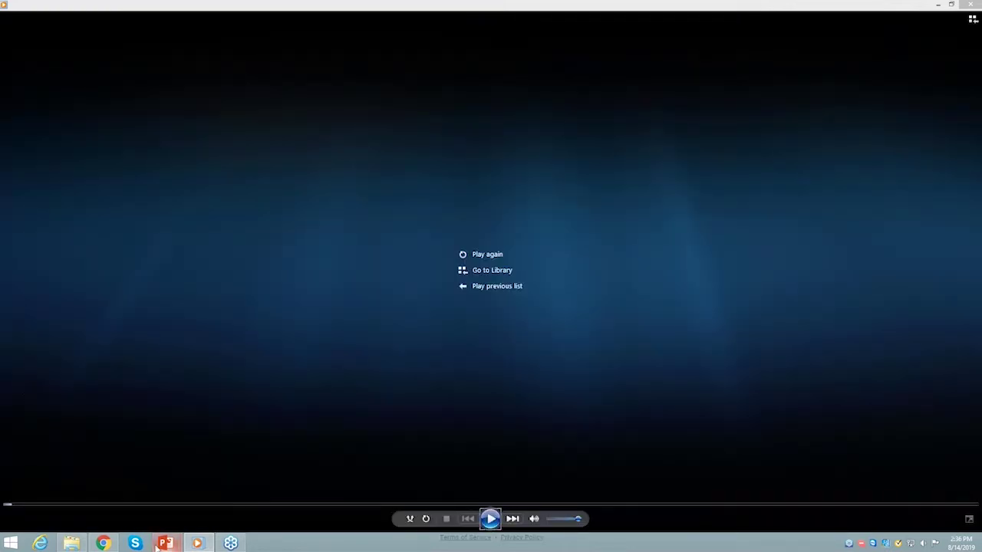
mouse_move(163, 544)
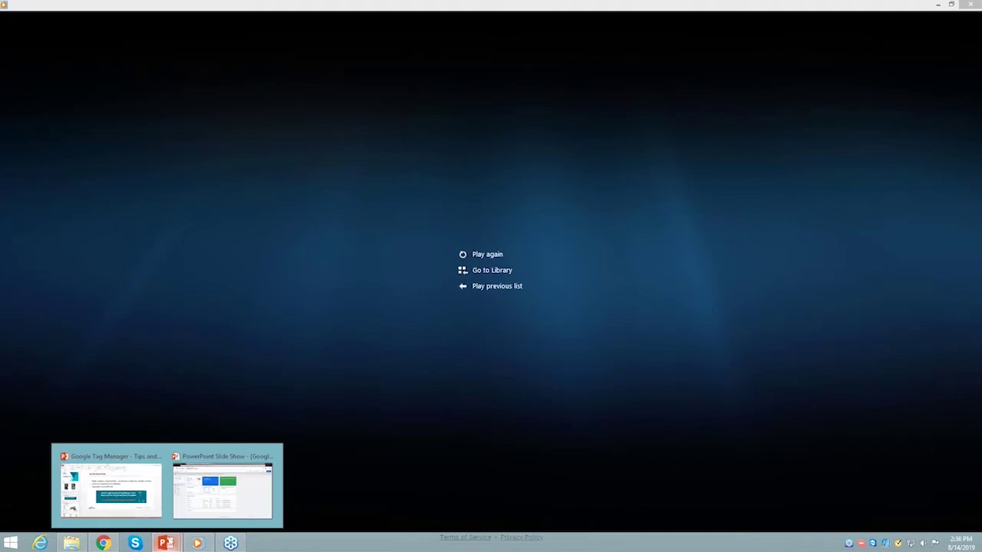
click(228, 494)
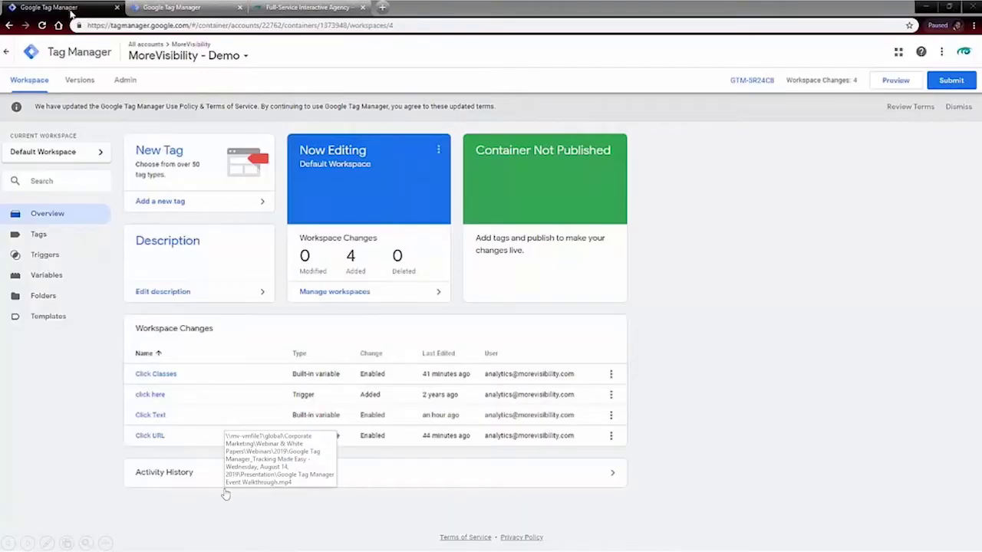